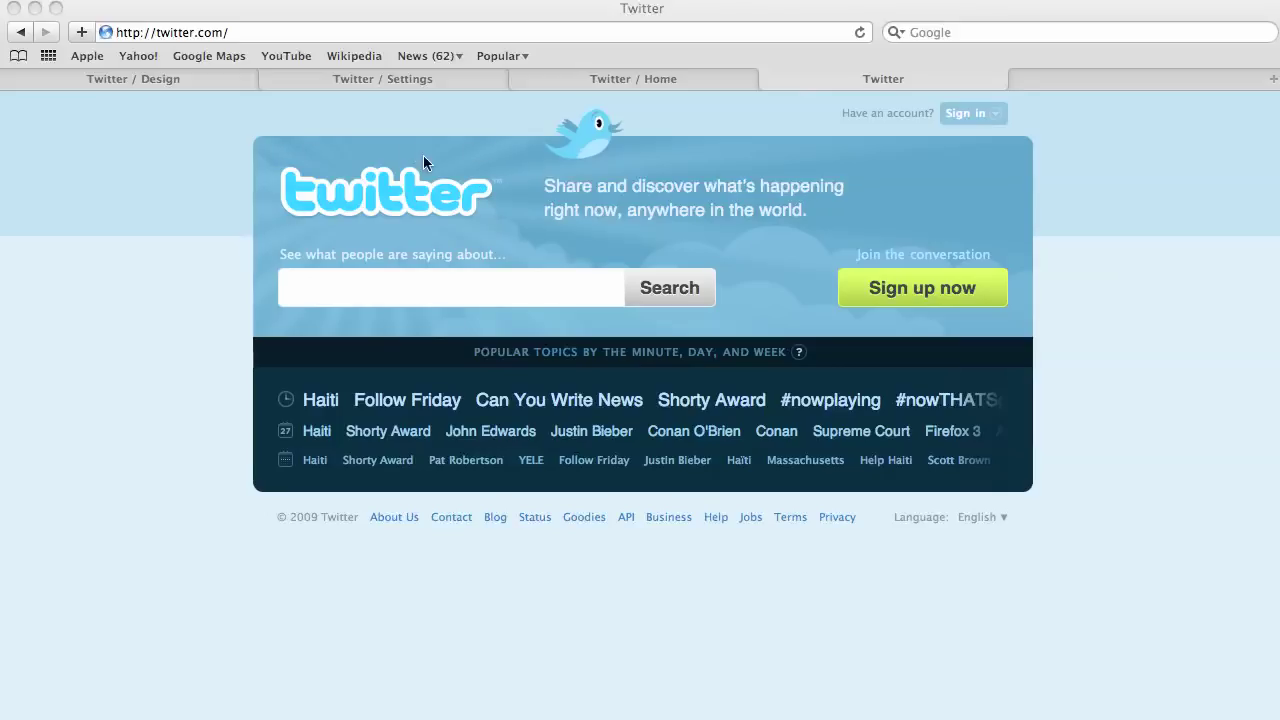
Bring up the sign-in fields, then switch to the signed-in 'Twitter / Home' tab
click(970, 113)
click(970, 114)
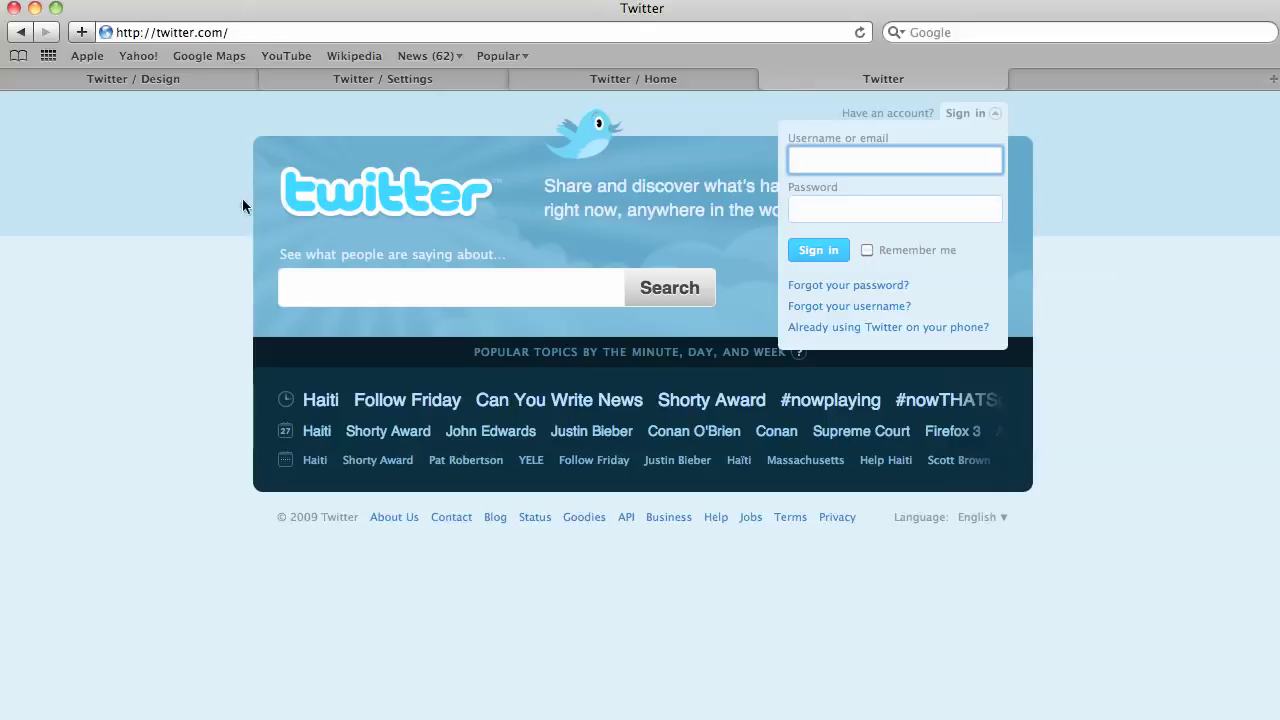
click(598, 80)
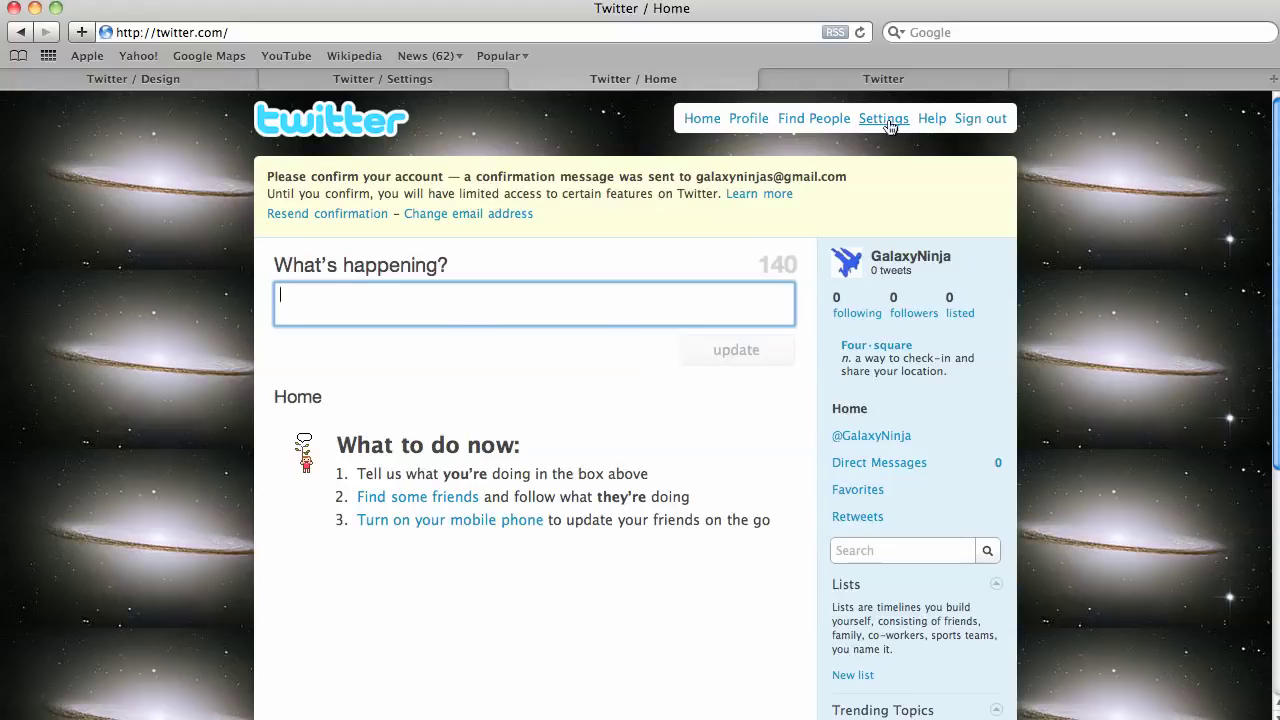
Open the Design section of settings and scroll down to the theme and background options
click(392, 78)
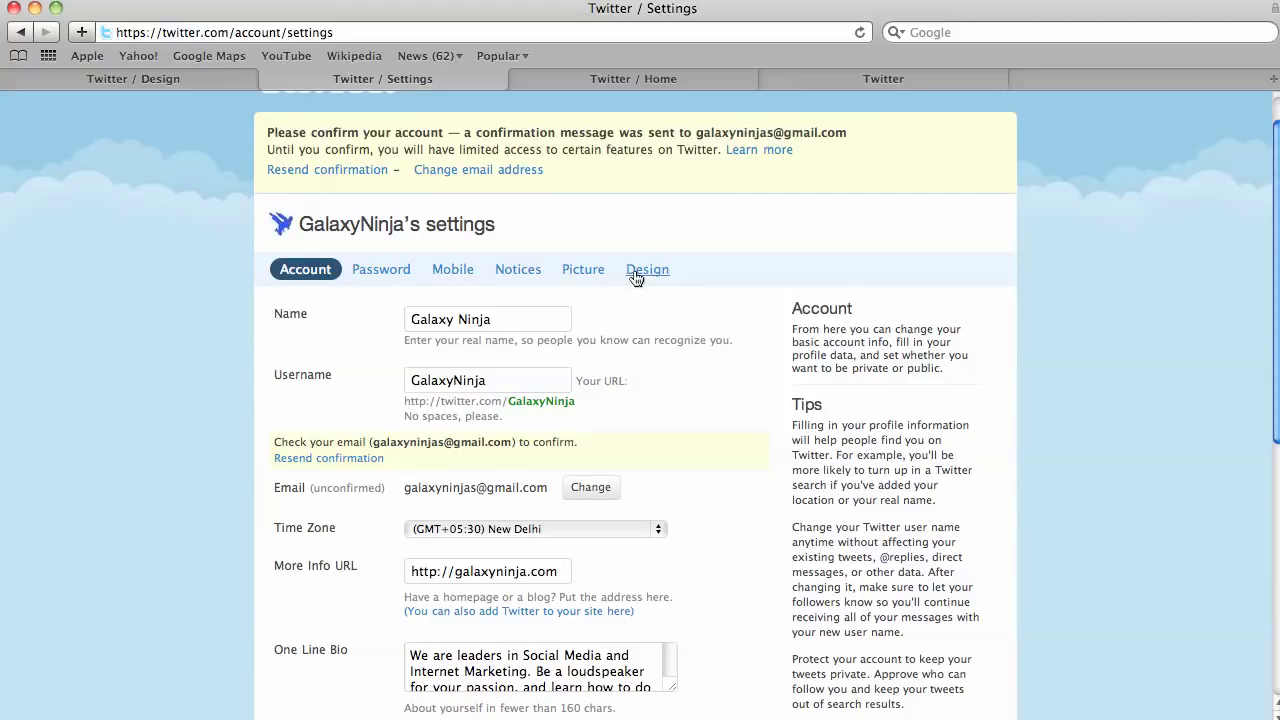
click(165, 74)
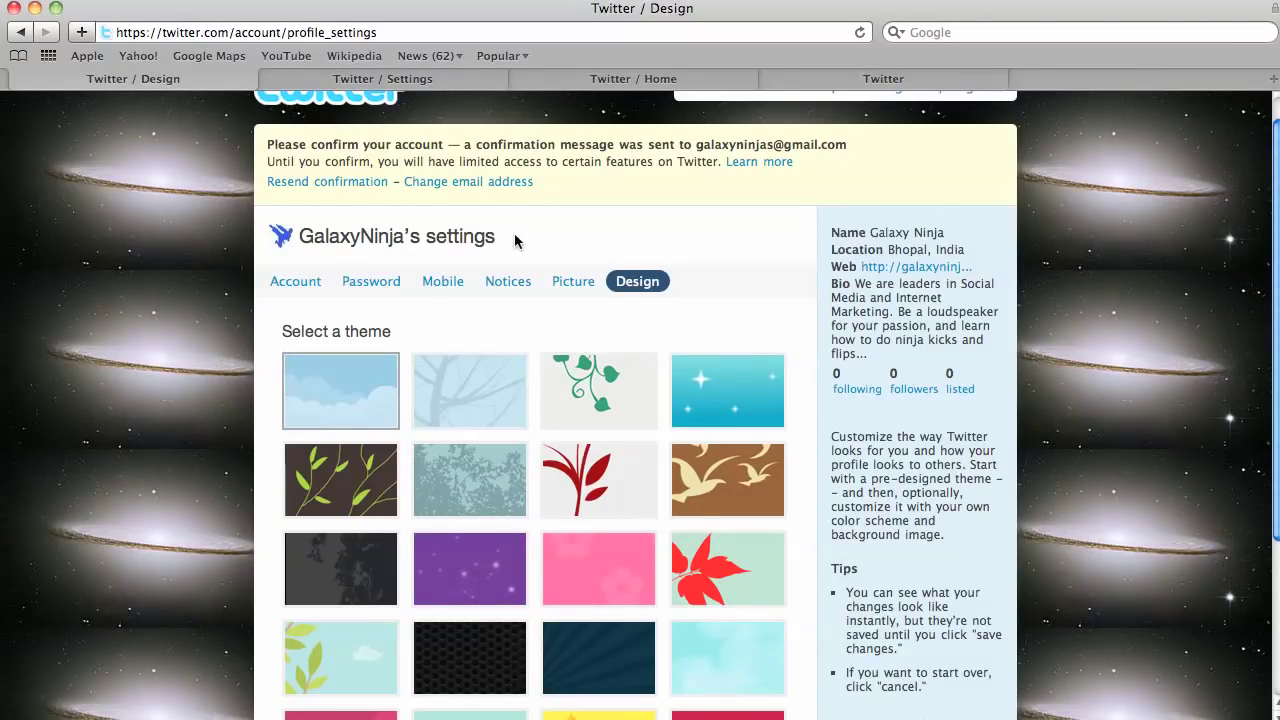
scroll(500, 230, down, 2)
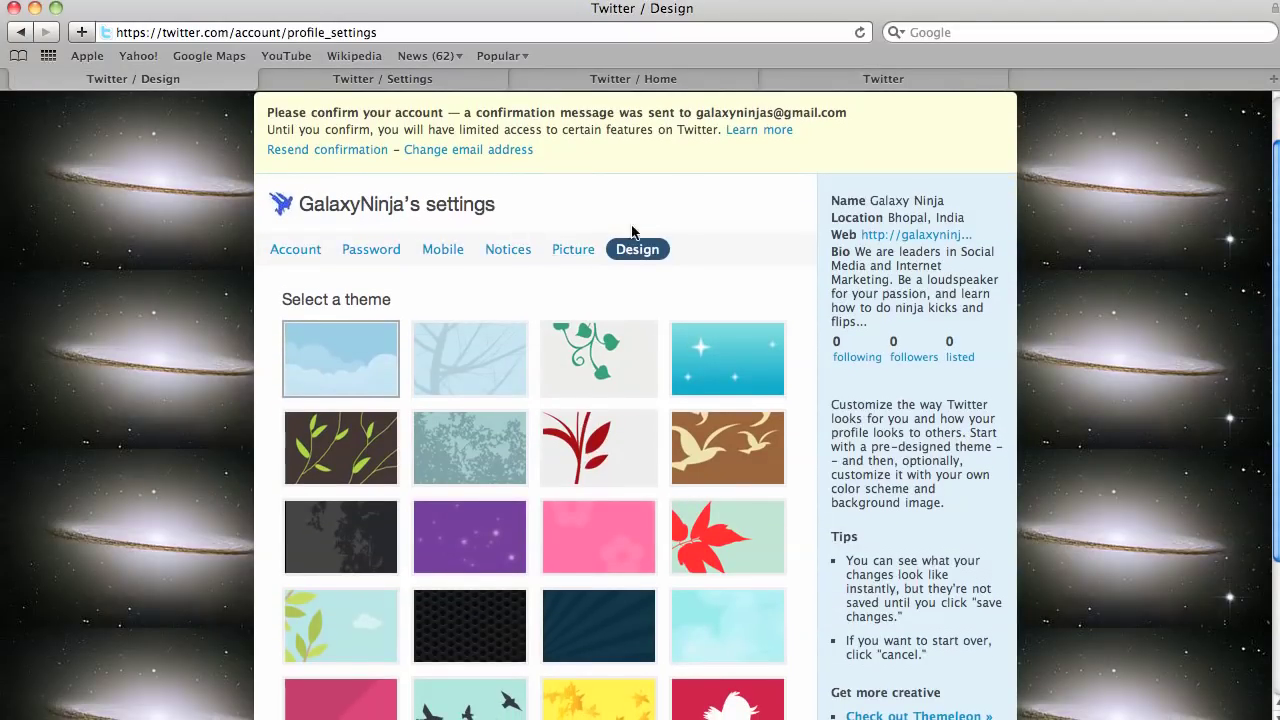
scroll(651, 240, down, 5)
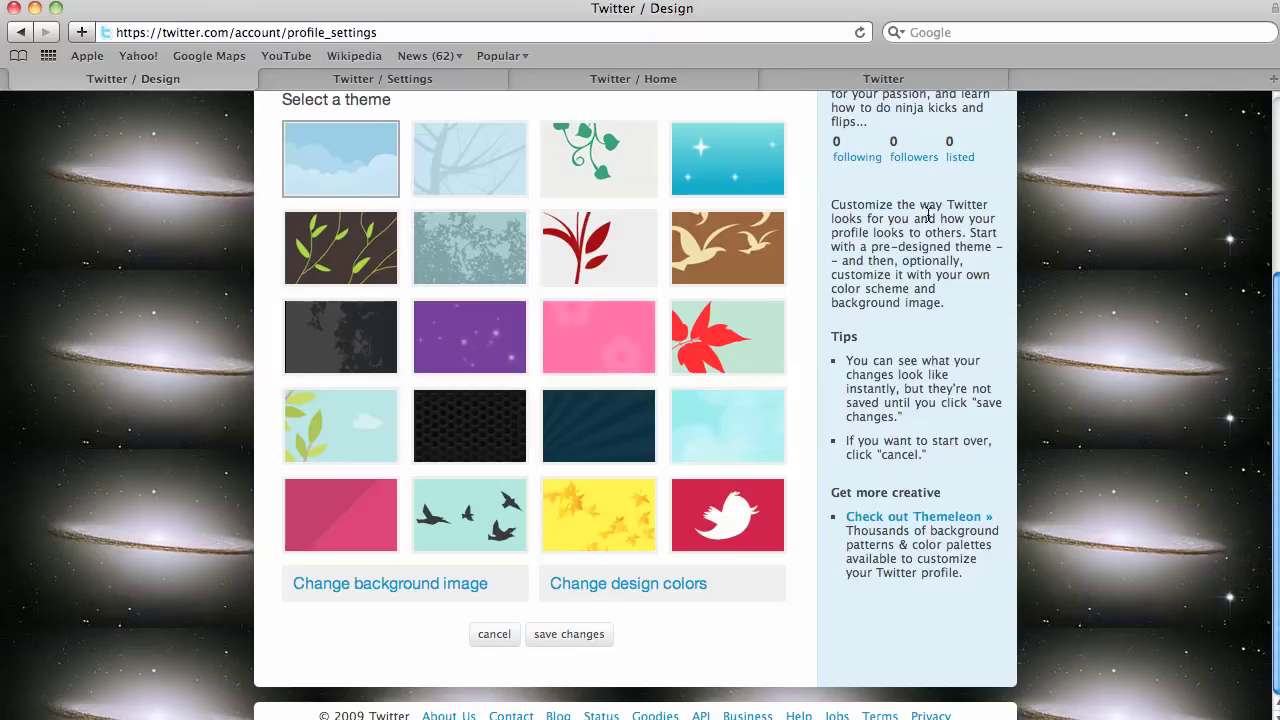
Browse for a new background image, then cancel to keep the galaxy image
click(394, 594)
scroll(620, 636, down, 2)
scroll(620, 636, down, 2)
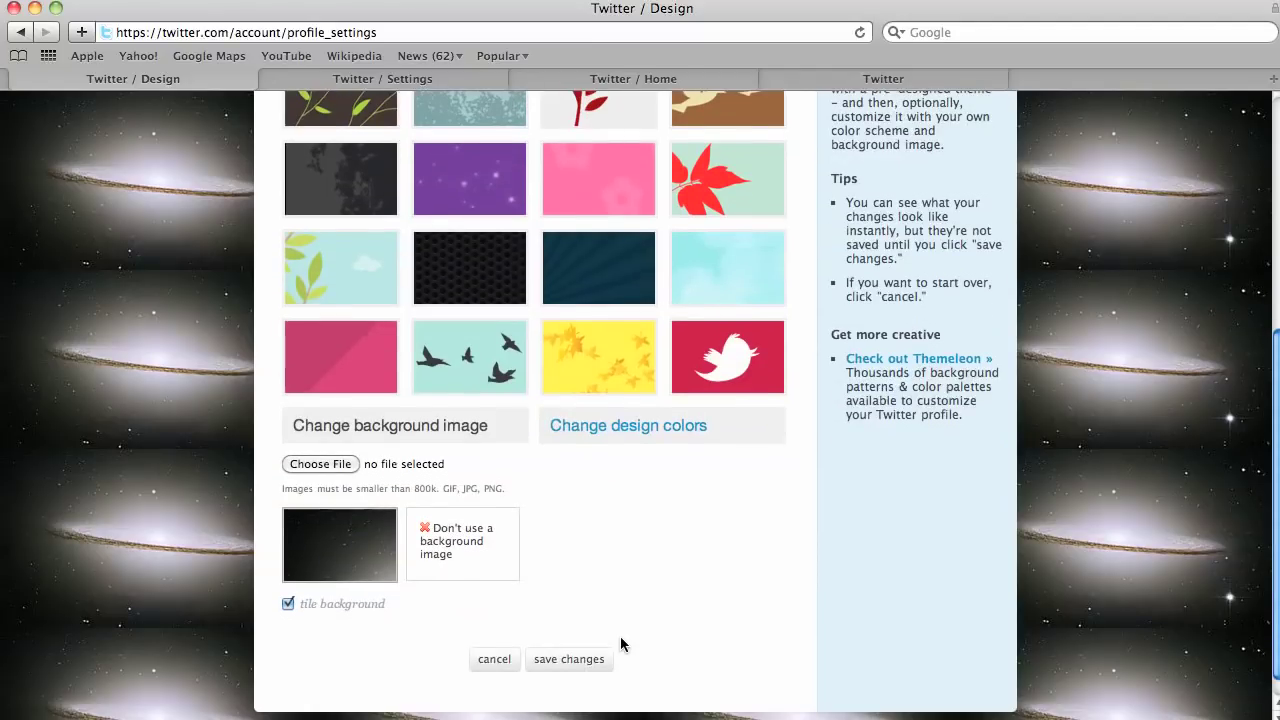
click(327, 464)
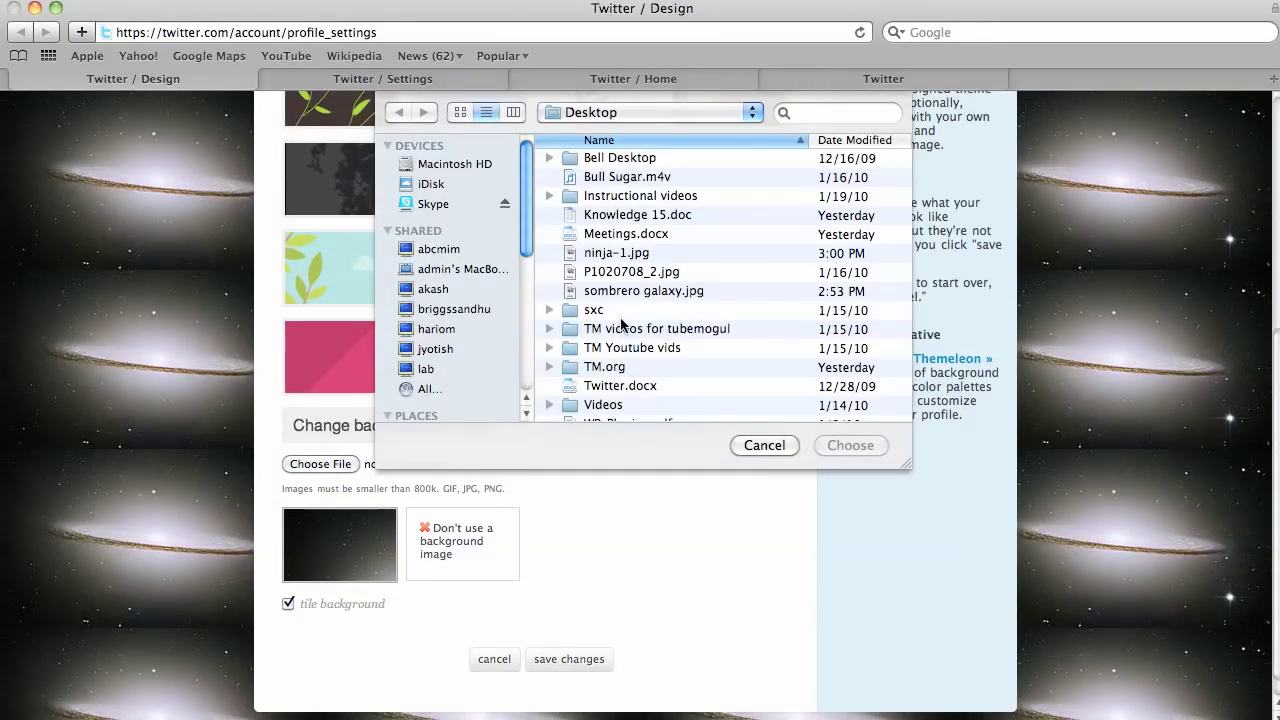
scroll(618, 347, down, 1)
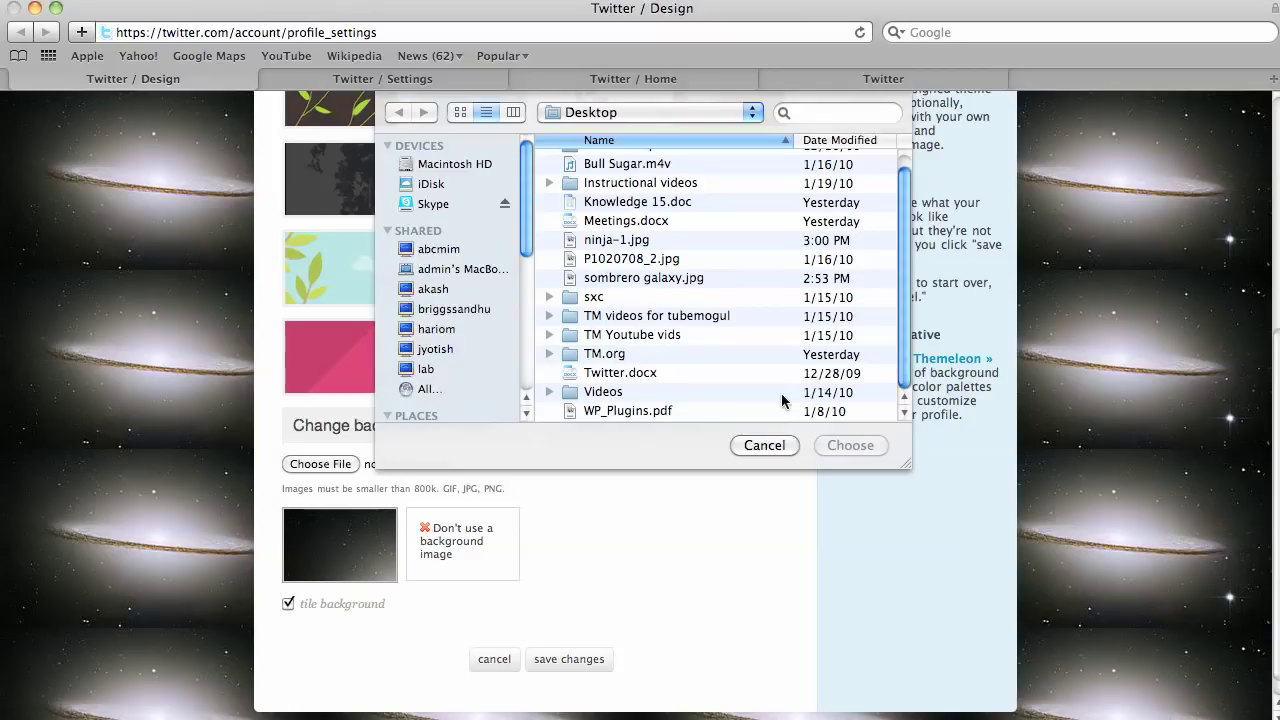
click(777, 443)
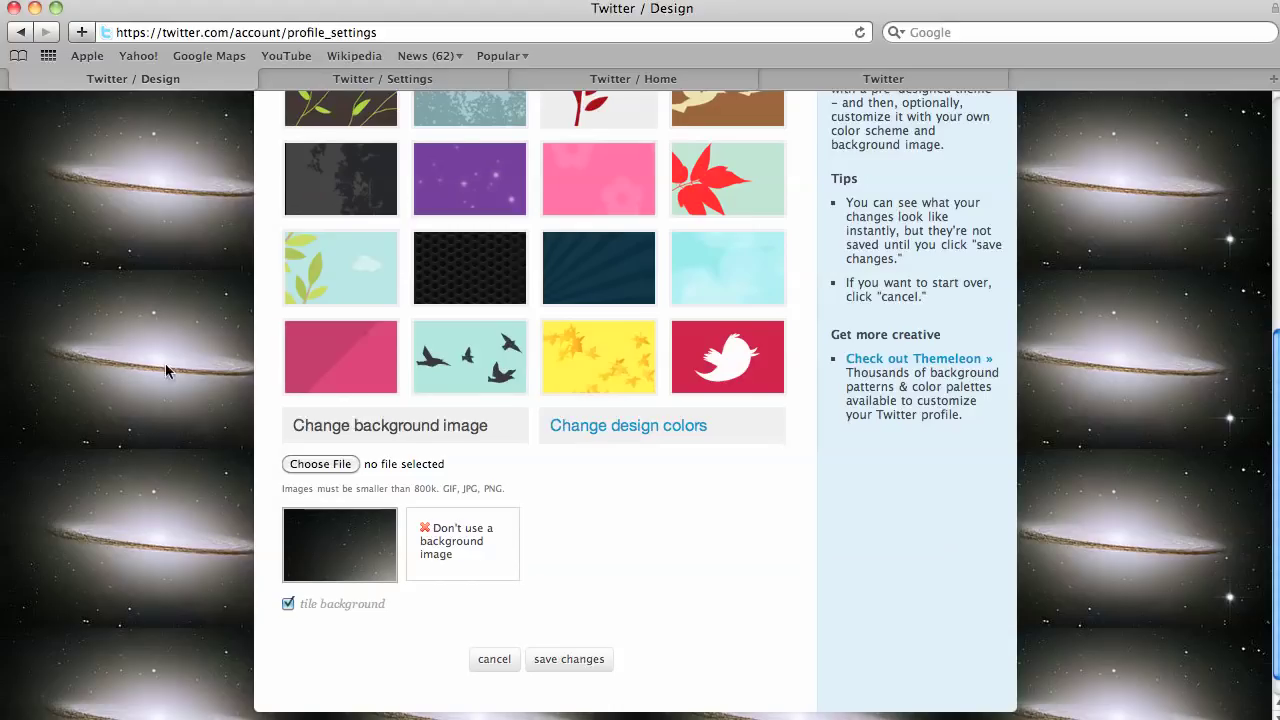
Turn 'tile background' off and back on, then save the design changes
click(286, 601)
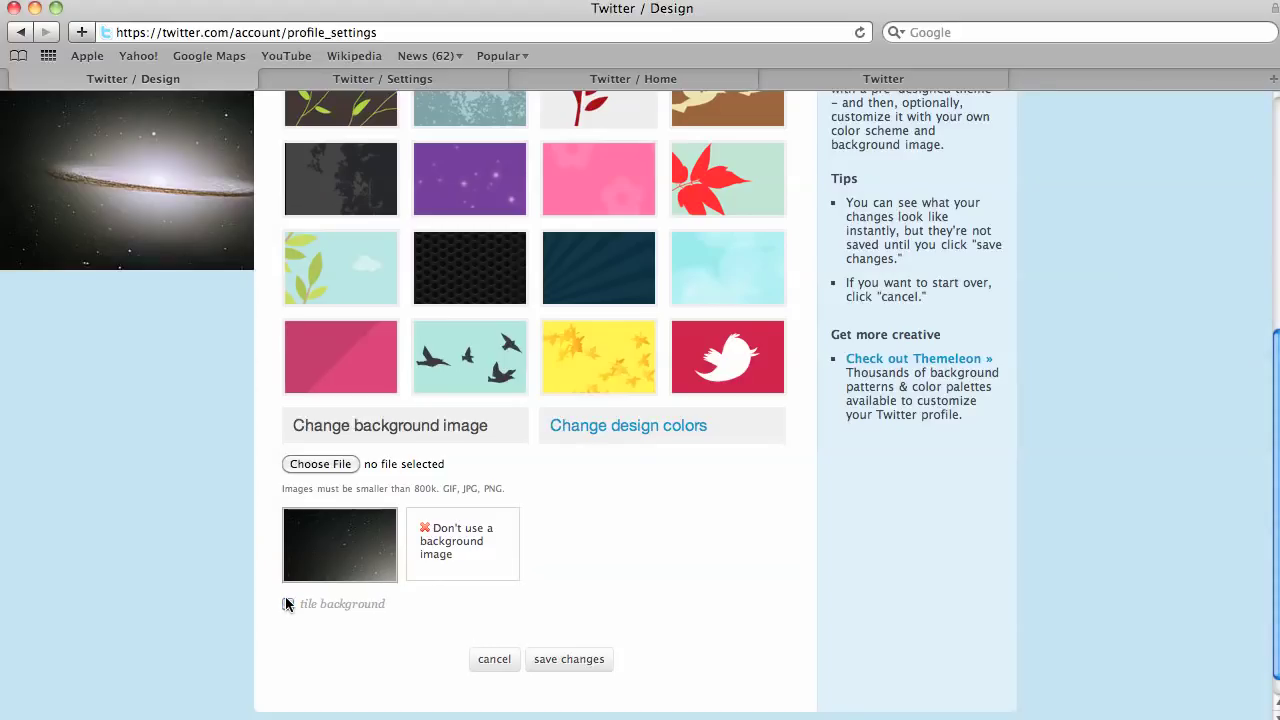
click(286, 604)
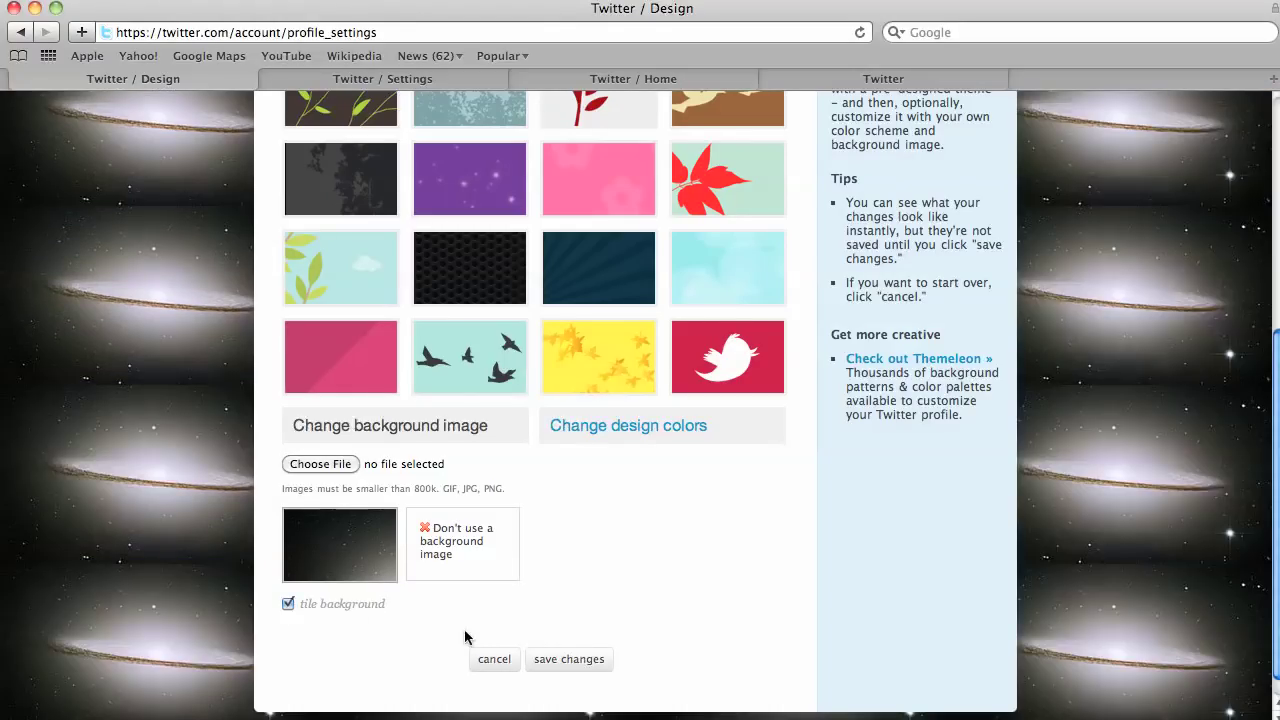
click(568, 661)
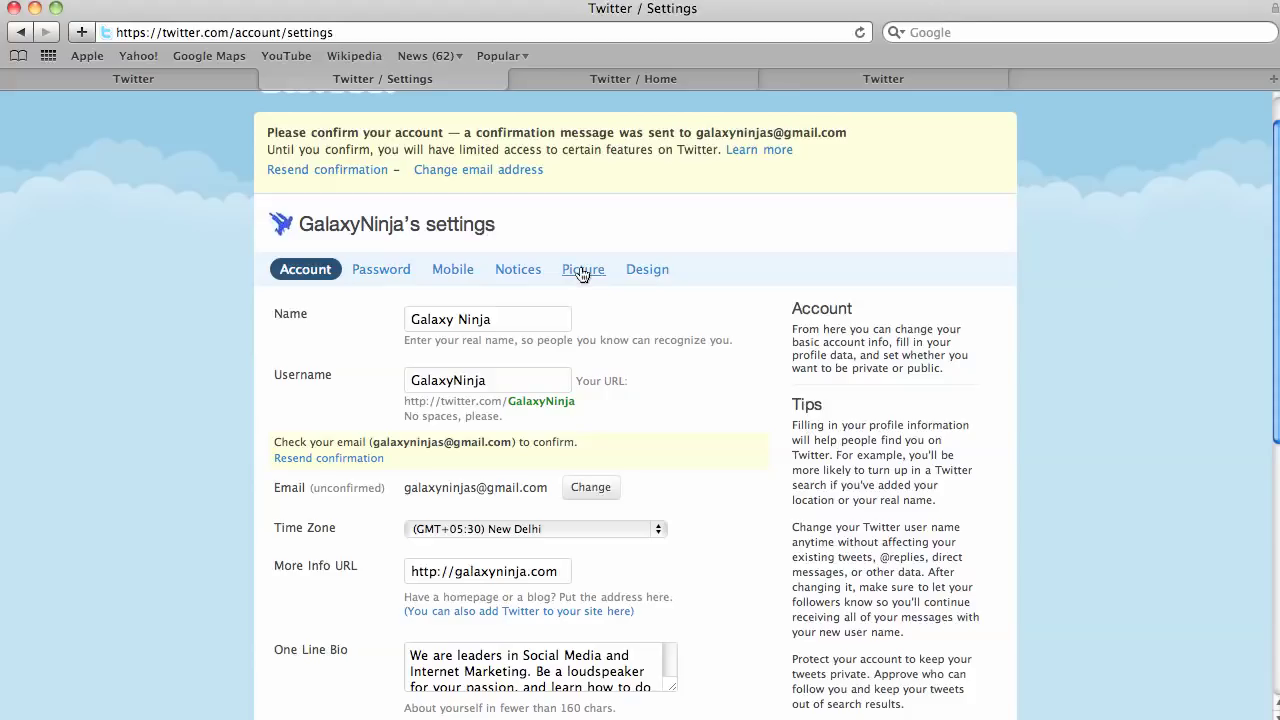
Load the Picture settings page, then return to the 'Twitter / Home' tab
click(582, 270)
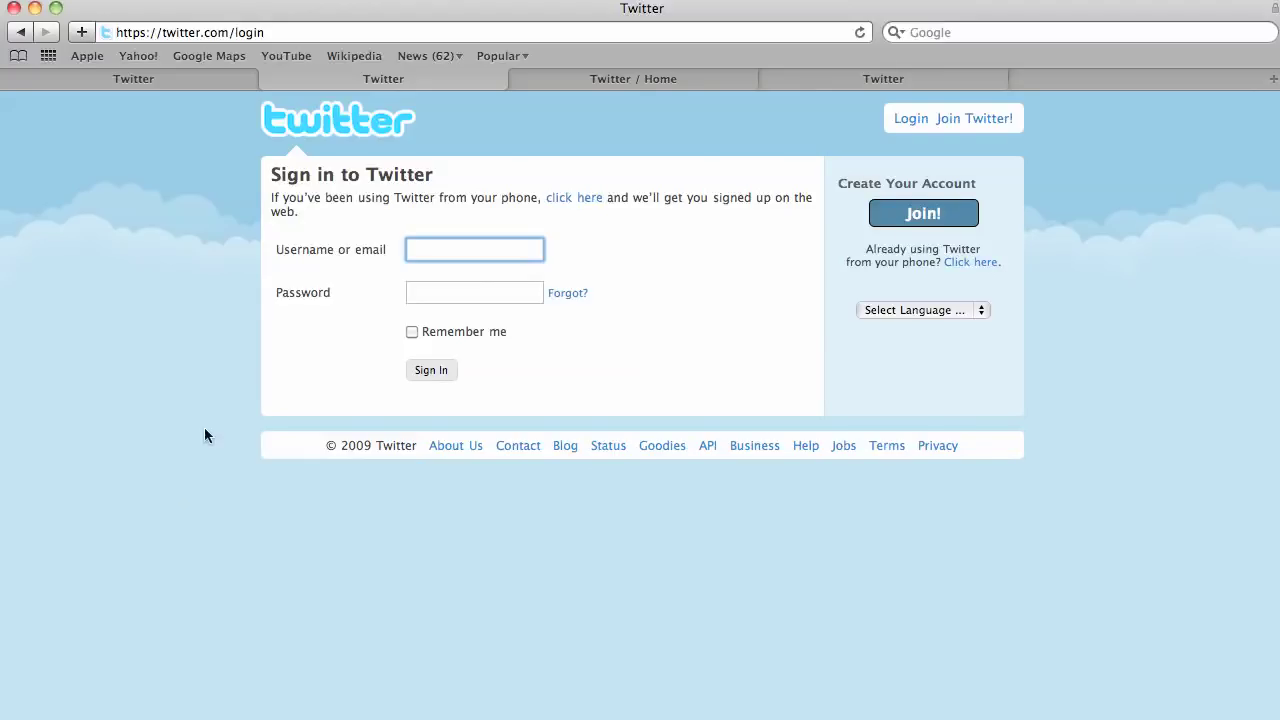
click(645, 80)
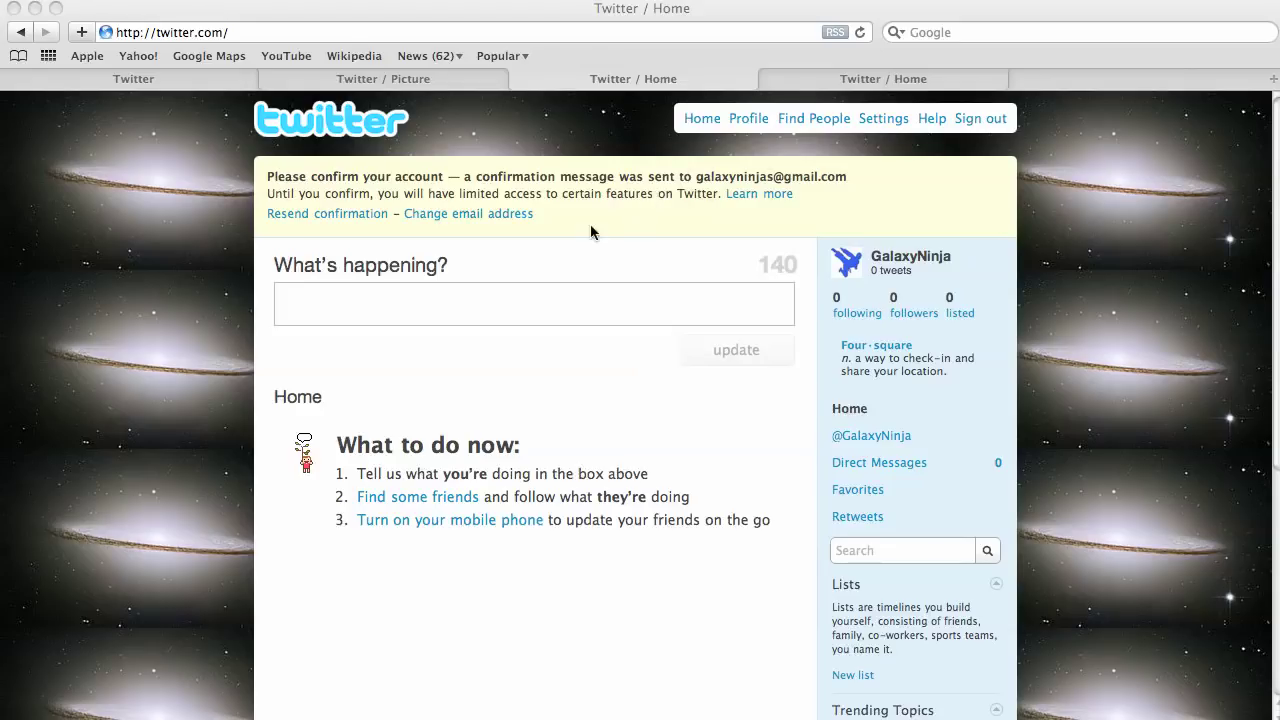
Browse for a new profile picture, cancel the file chooser, and return to the Home tab
click(420, 84)
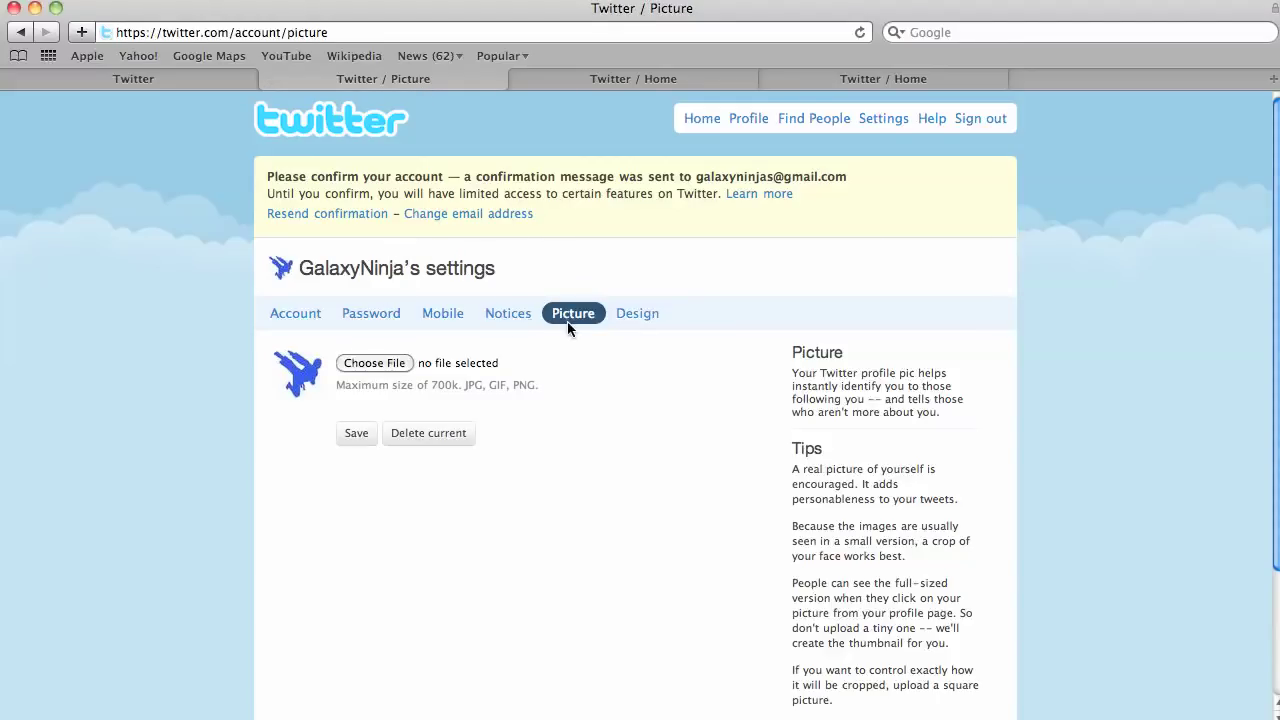
click(377, 361)
scroll(603, 240, down, 1)
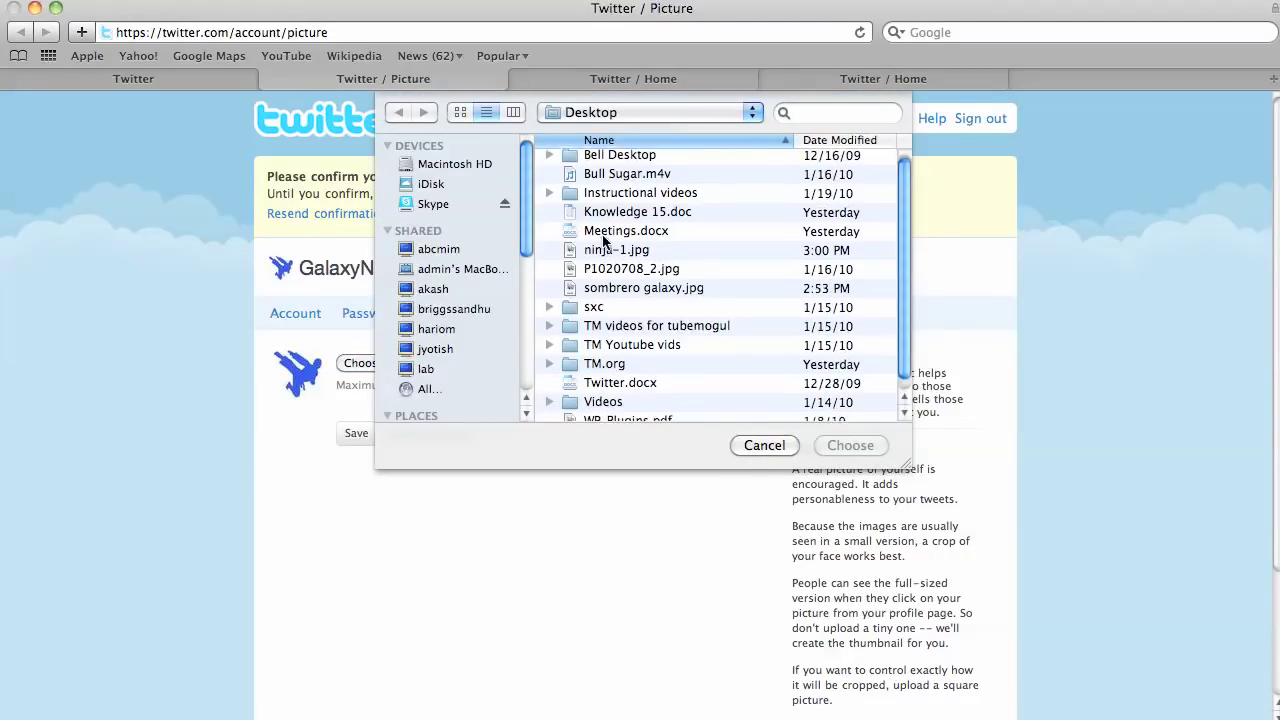
scroll(603, 240, down, 1)
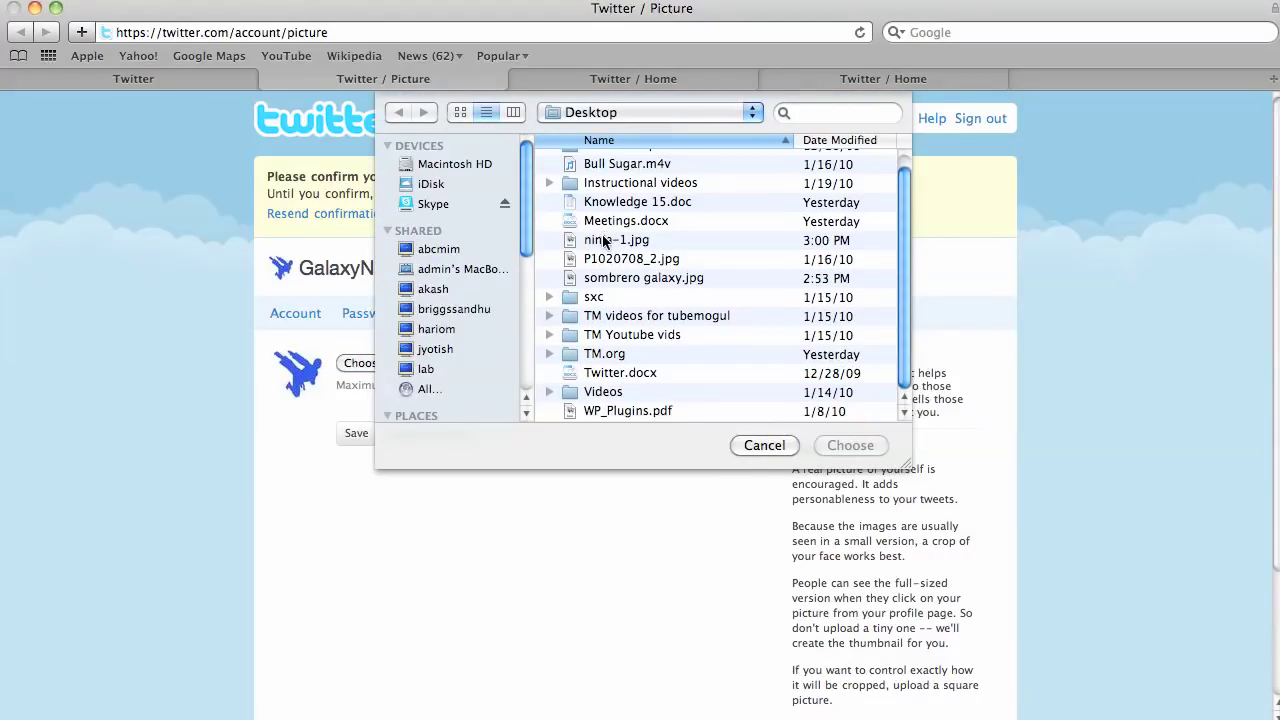
click(764, 445)
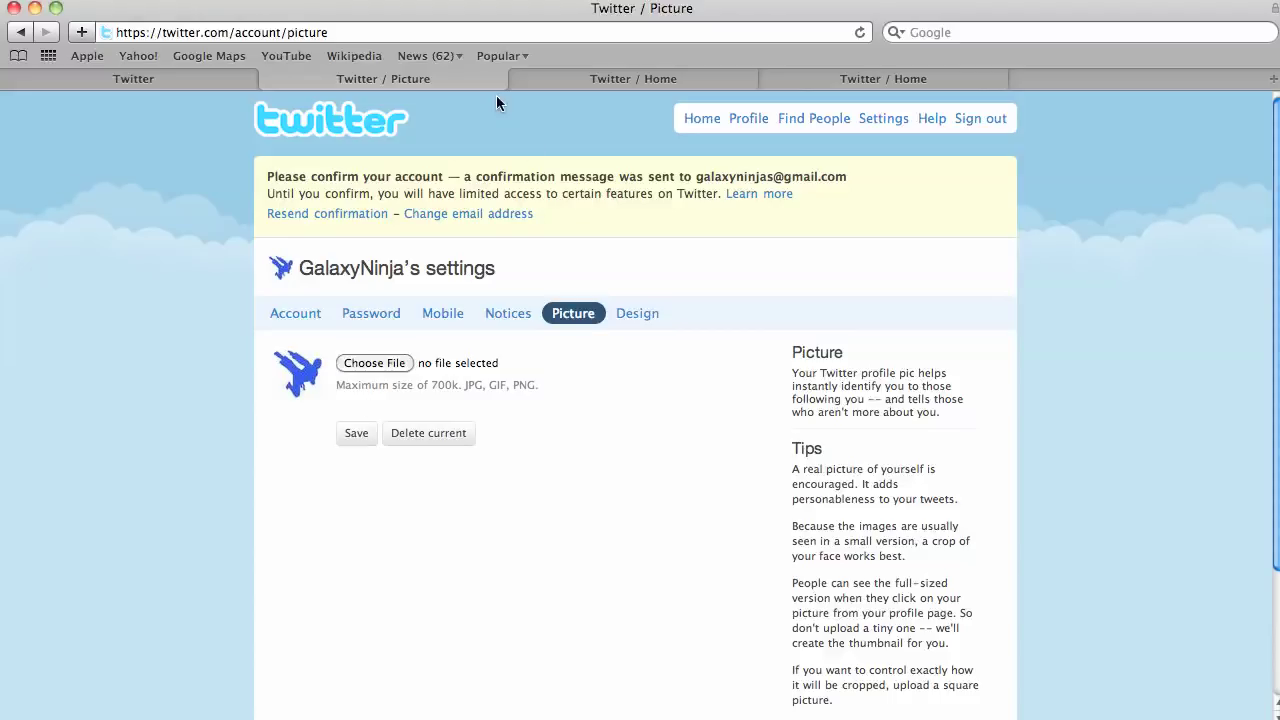
click(546, 77)
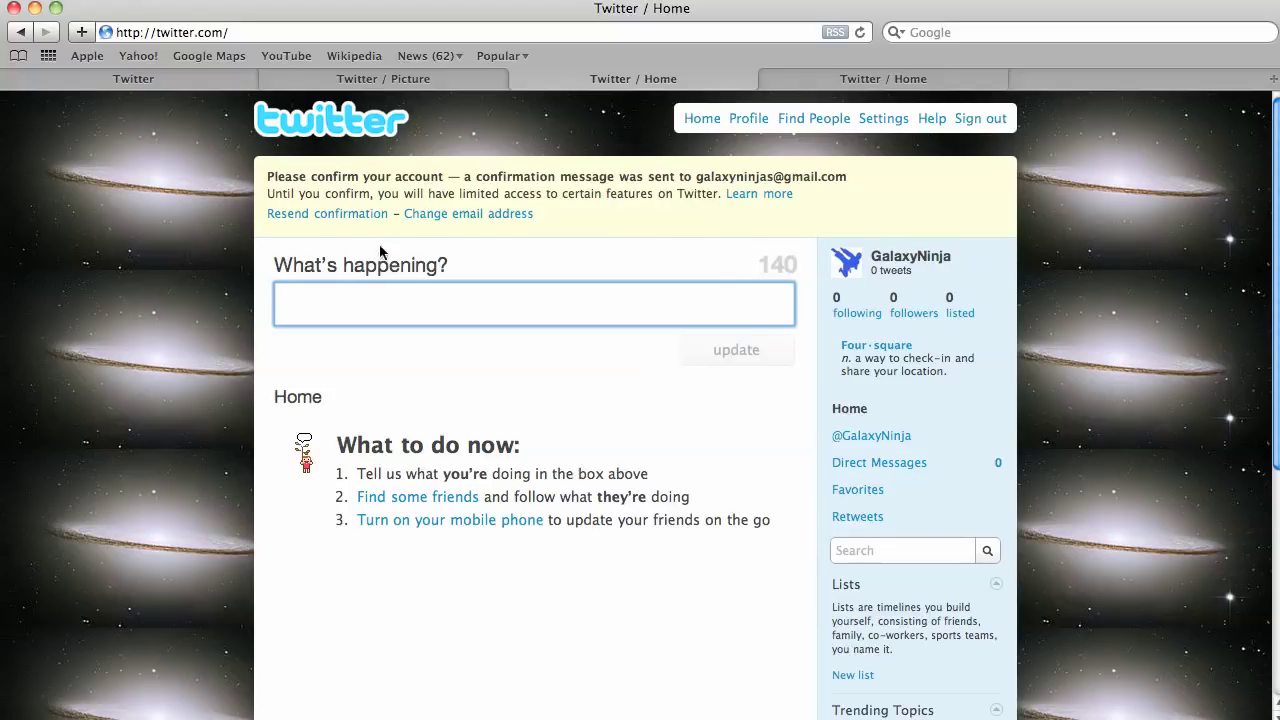
Open Settings and review the name, username, New Delhi time zone, website, bio and location fields
click(883, 119)
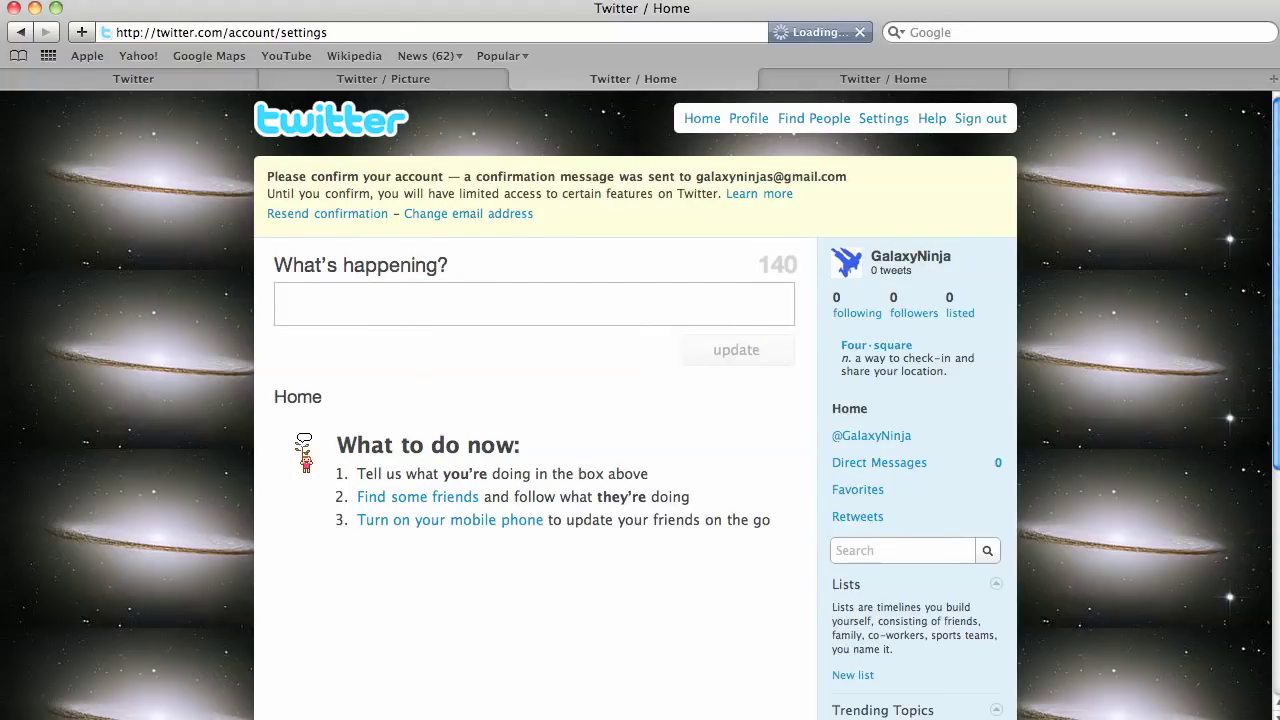
scroll(98, 533, up, 3)
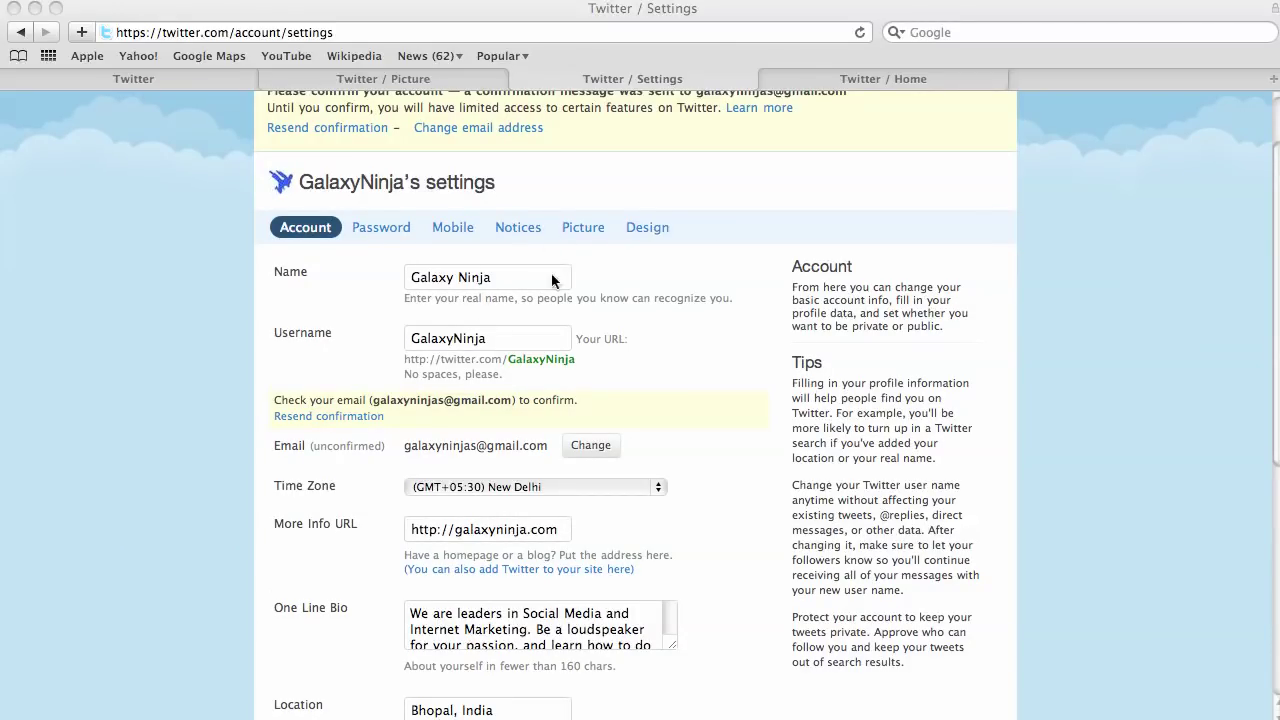
scroll(522, 332, down, 3)
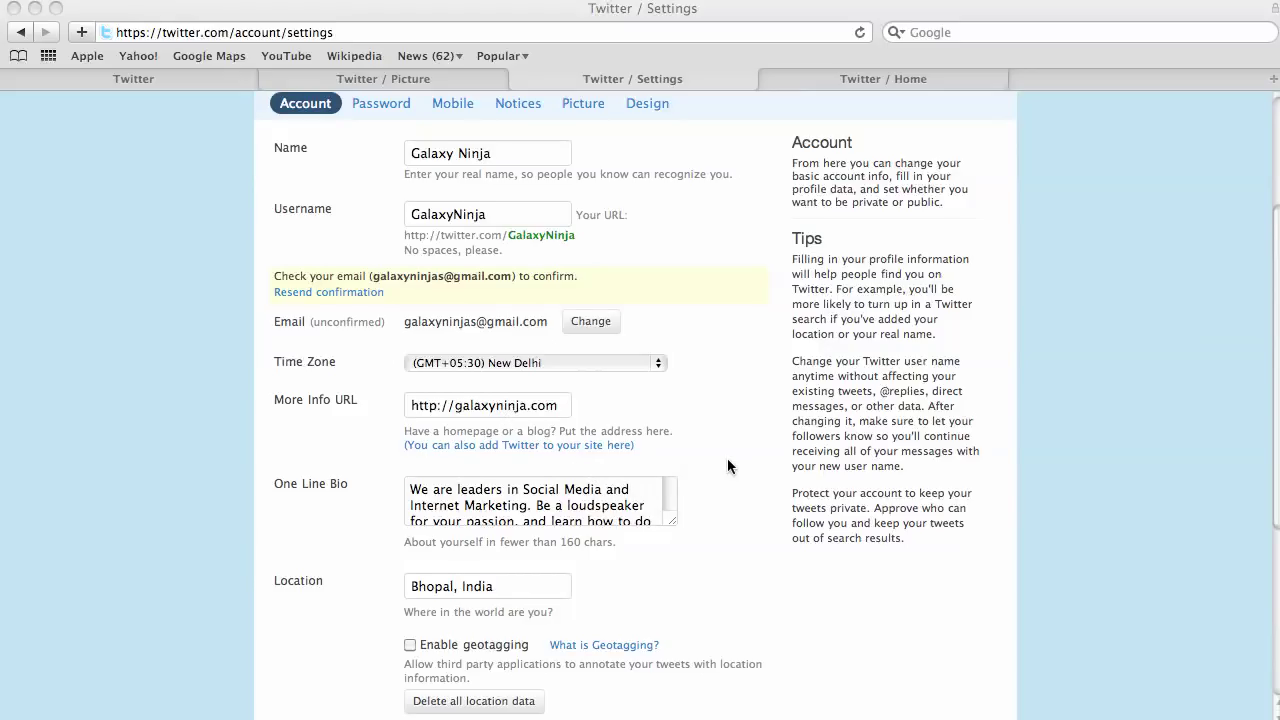
scroll(728, 460, down, 2)
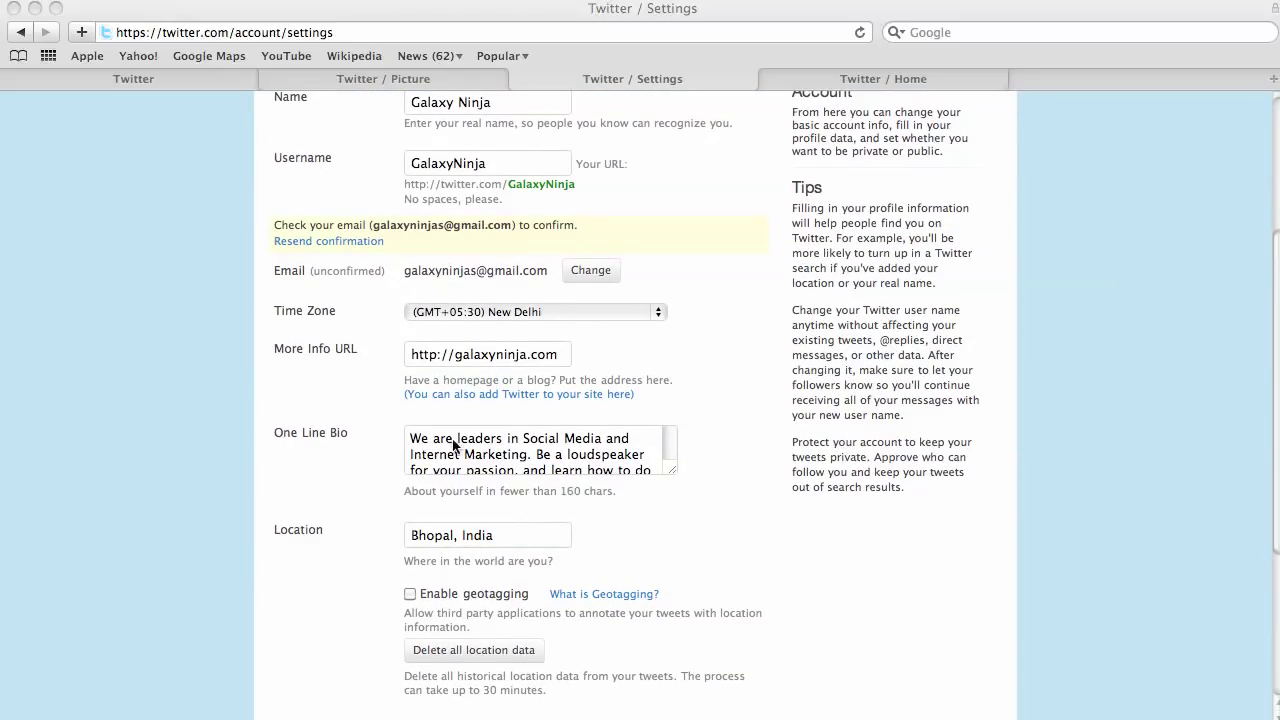
scroll(533, 447, down, 1)
scroll(533, 447, down, 1)
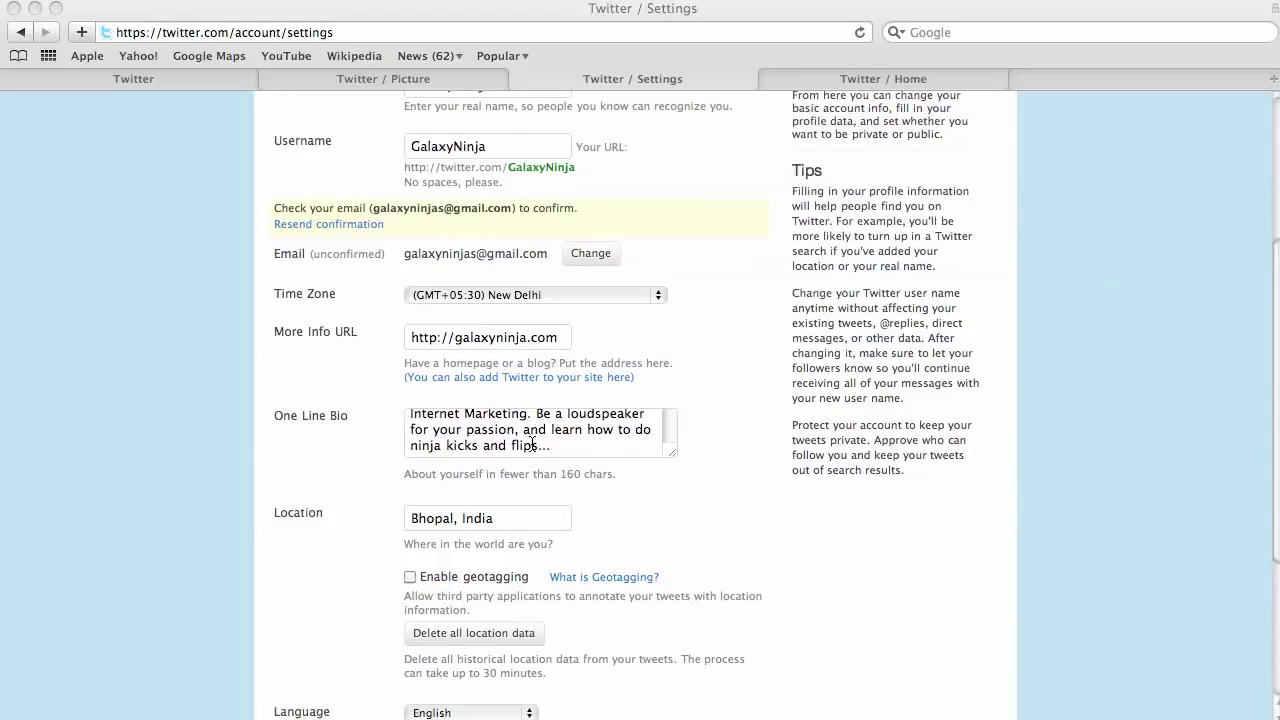
scroll(540, 442, up, 2)
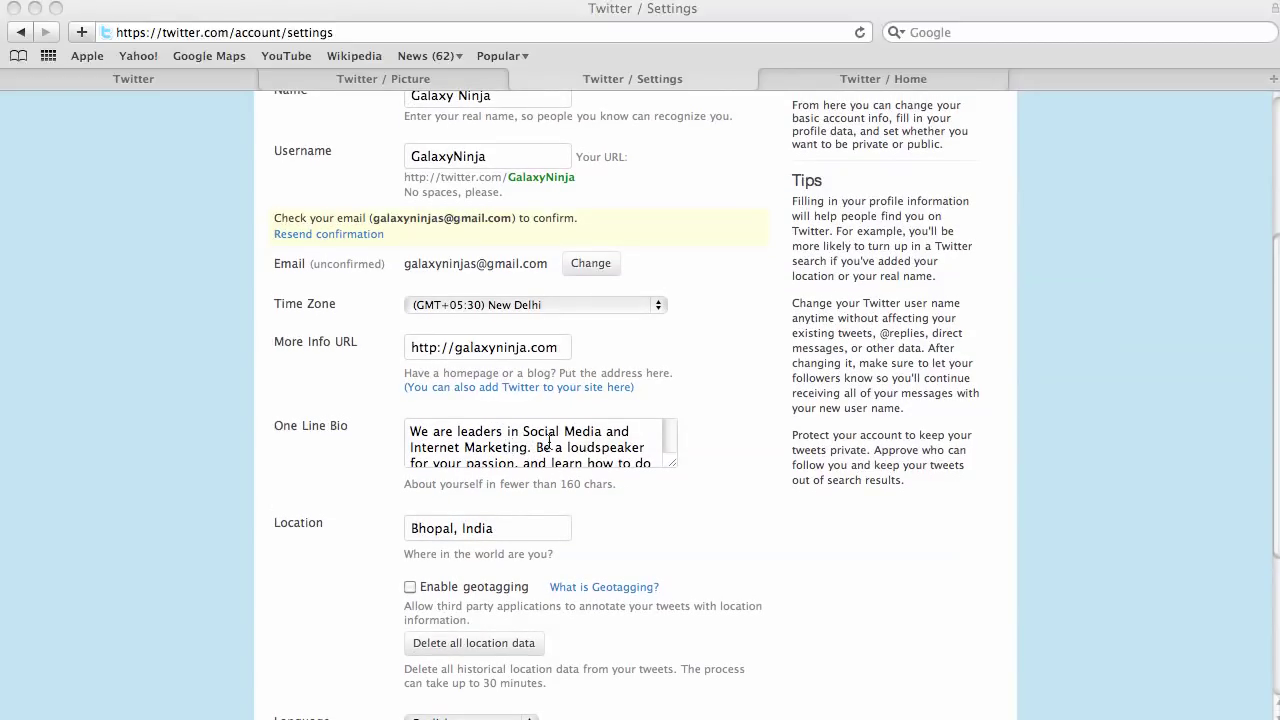
scroll(513, 434, down, 3)
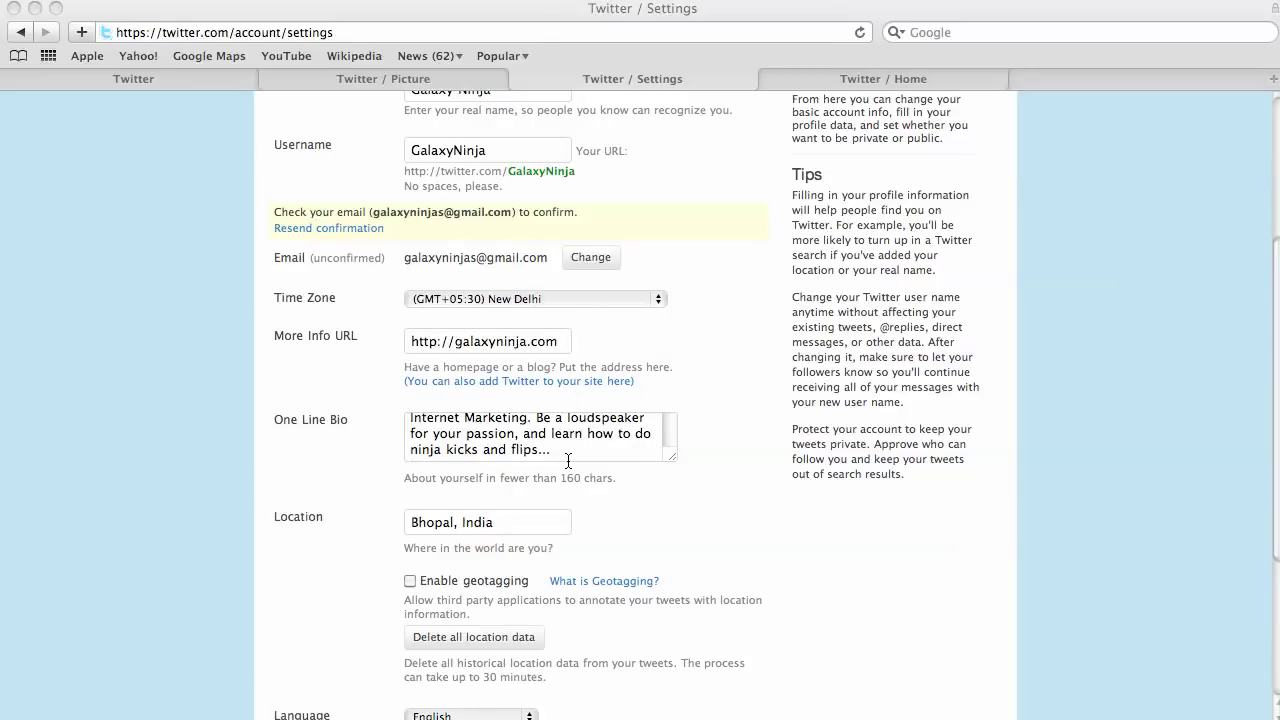
scroll(510, 430, down, 1)
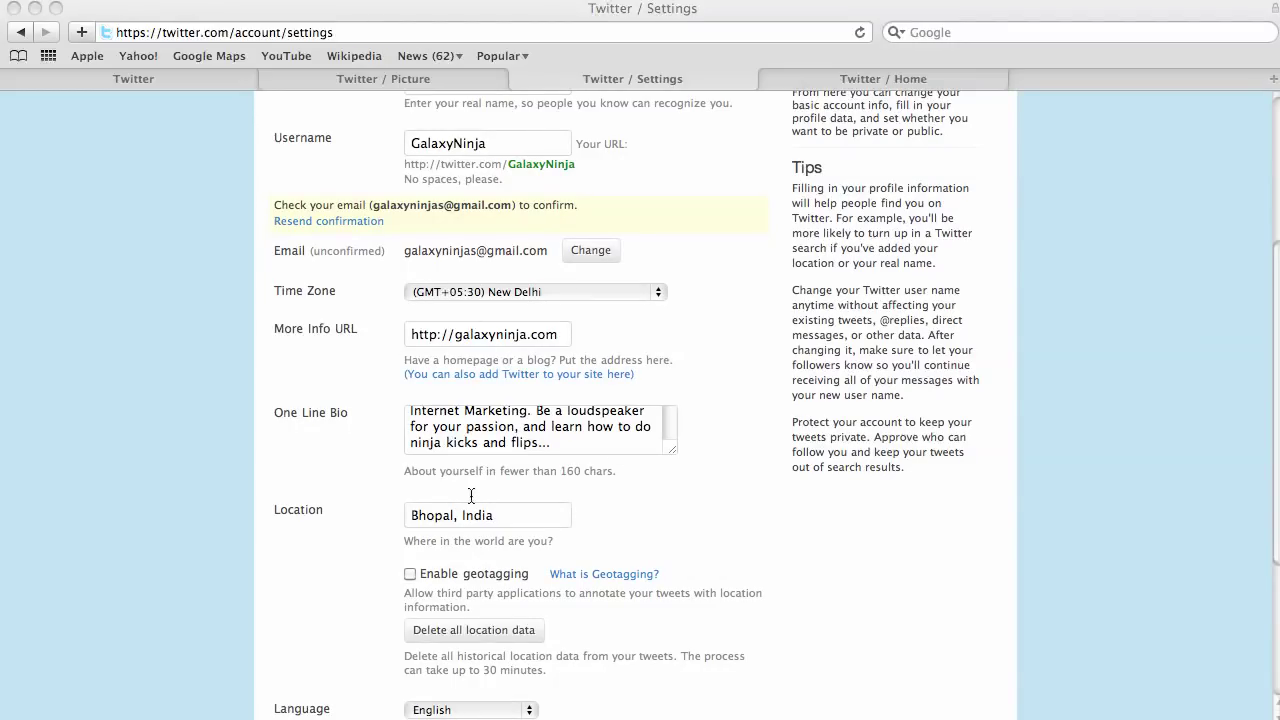
scroll(521, 497, down, 5)
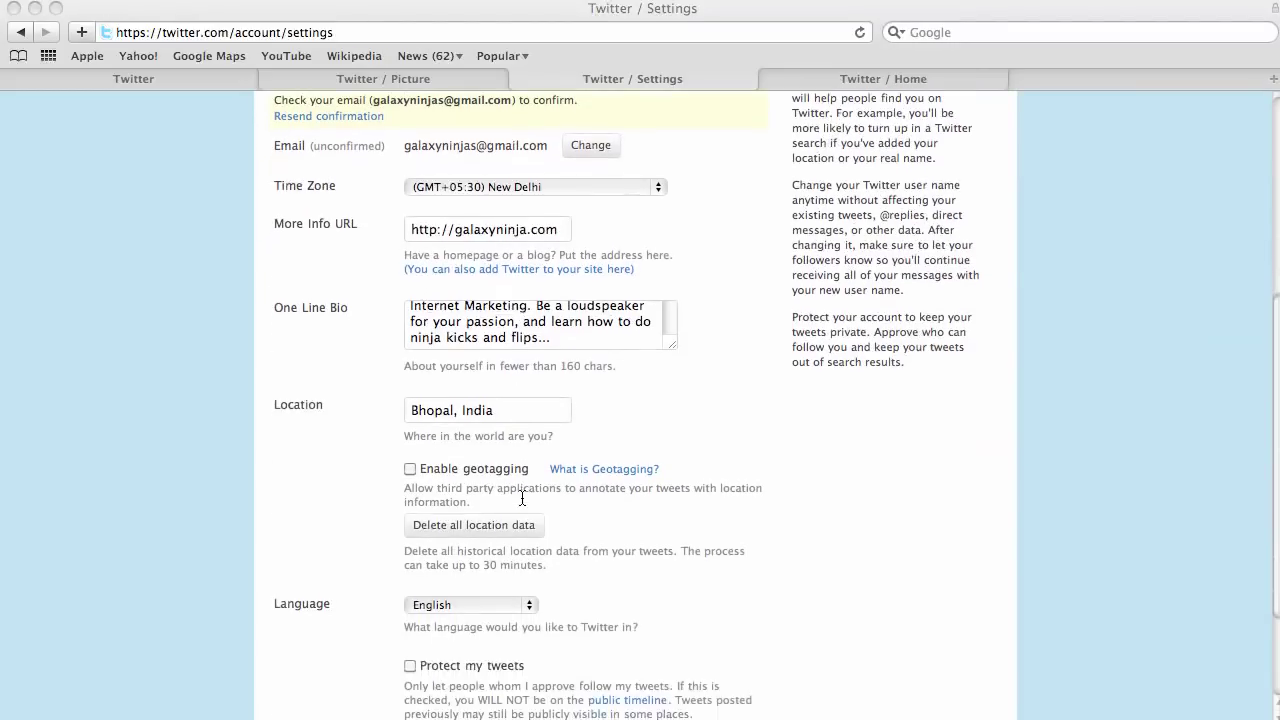
scroll(521, 493, up, 15)
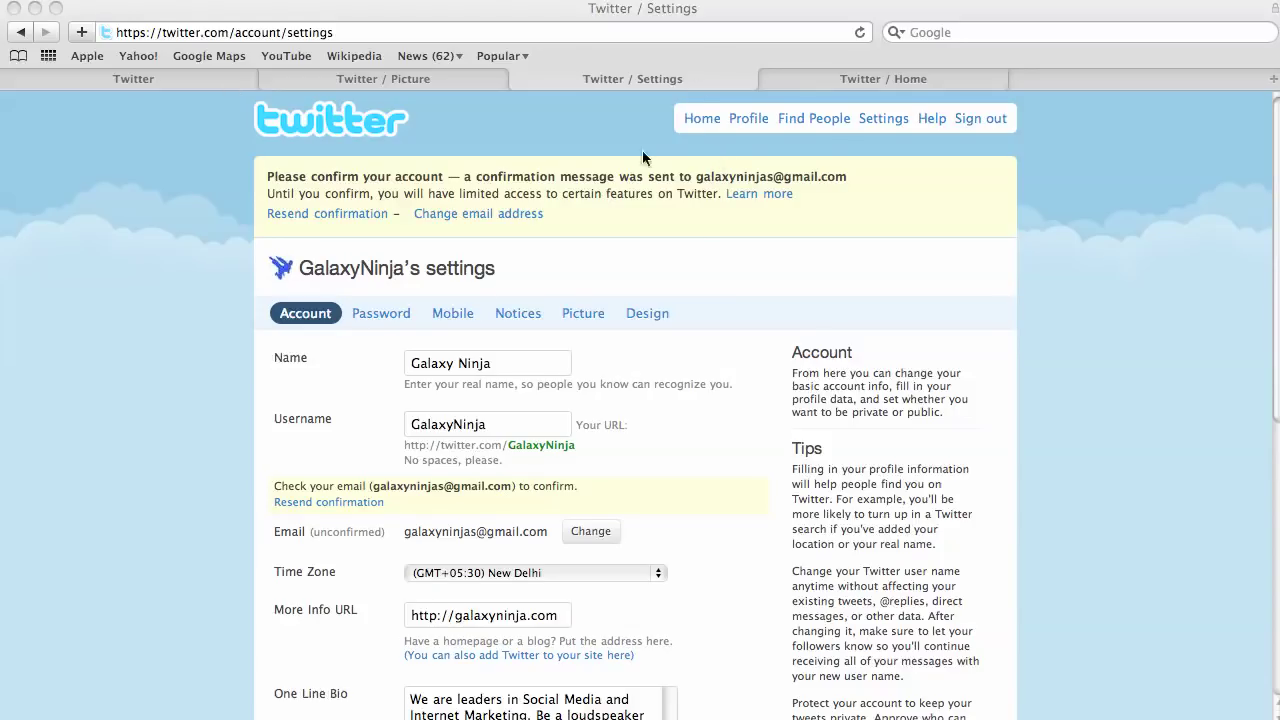
Back on Home, paste 'Just created a Twitter profile and a video tutorial on how to do so...' as the first tweet
click(855, 78)
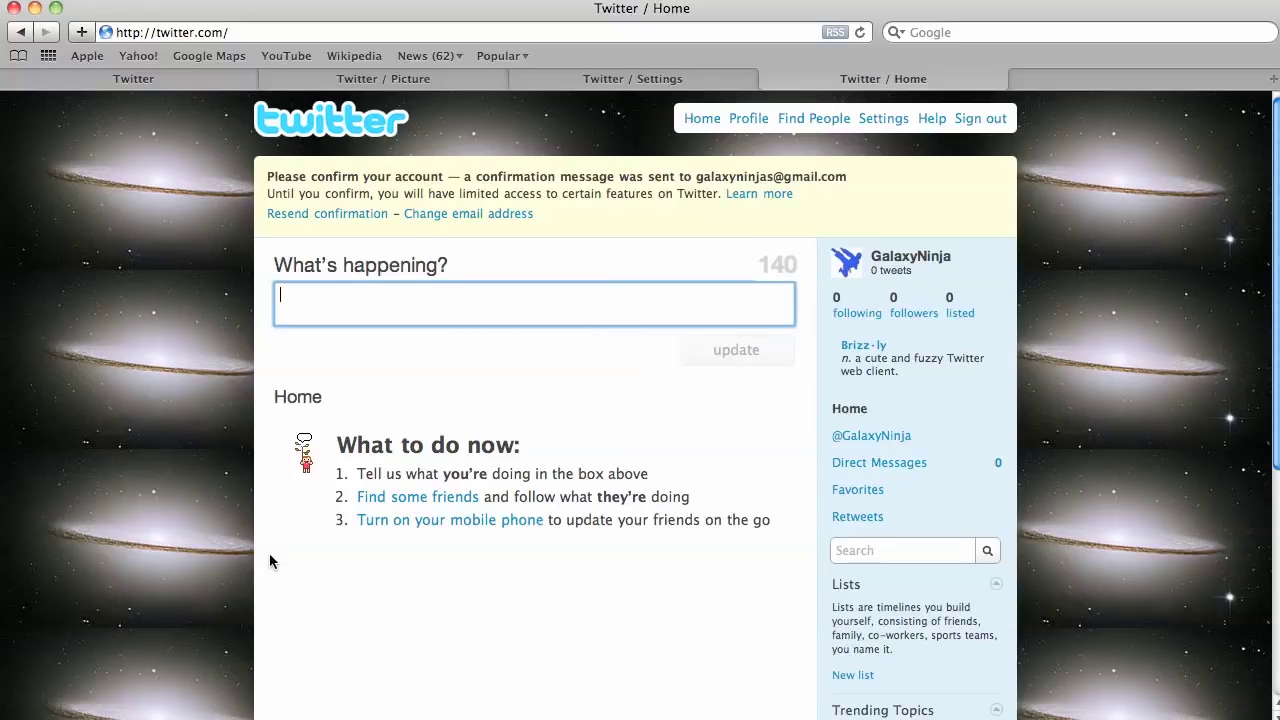
text(Just created a Twitter profile and a video tutorial on how to do so...)
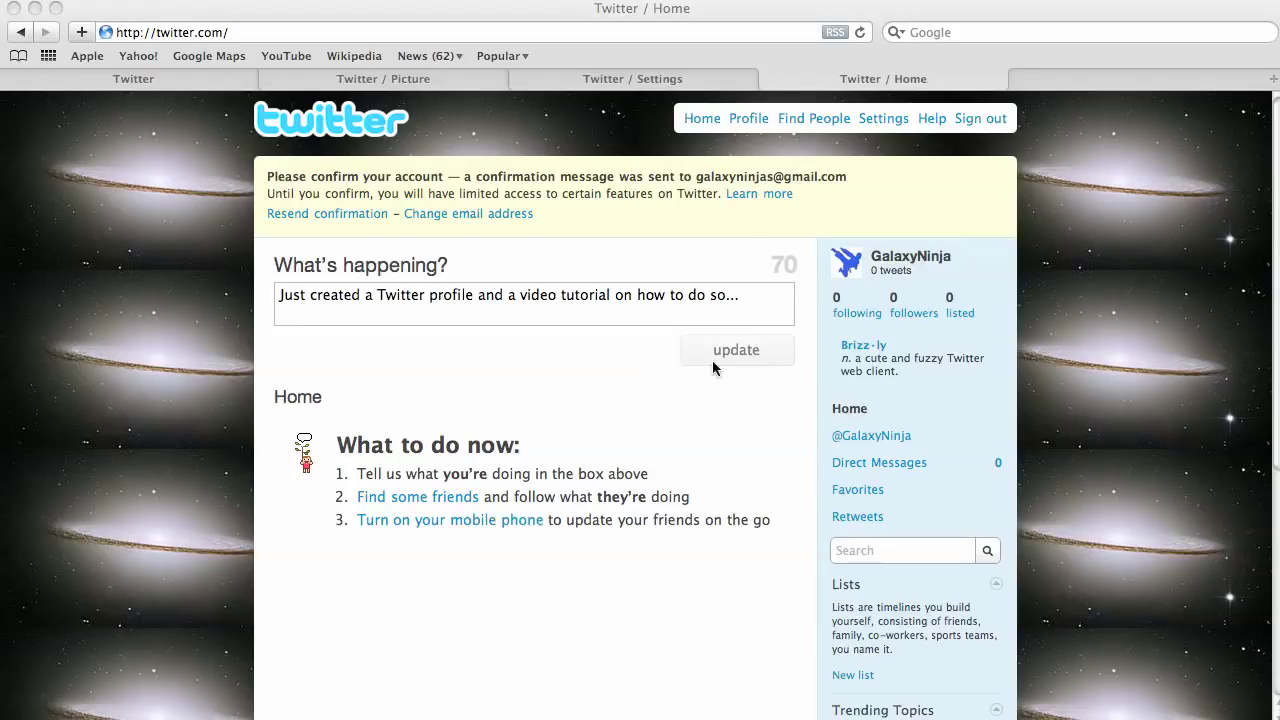
click(753, 348)
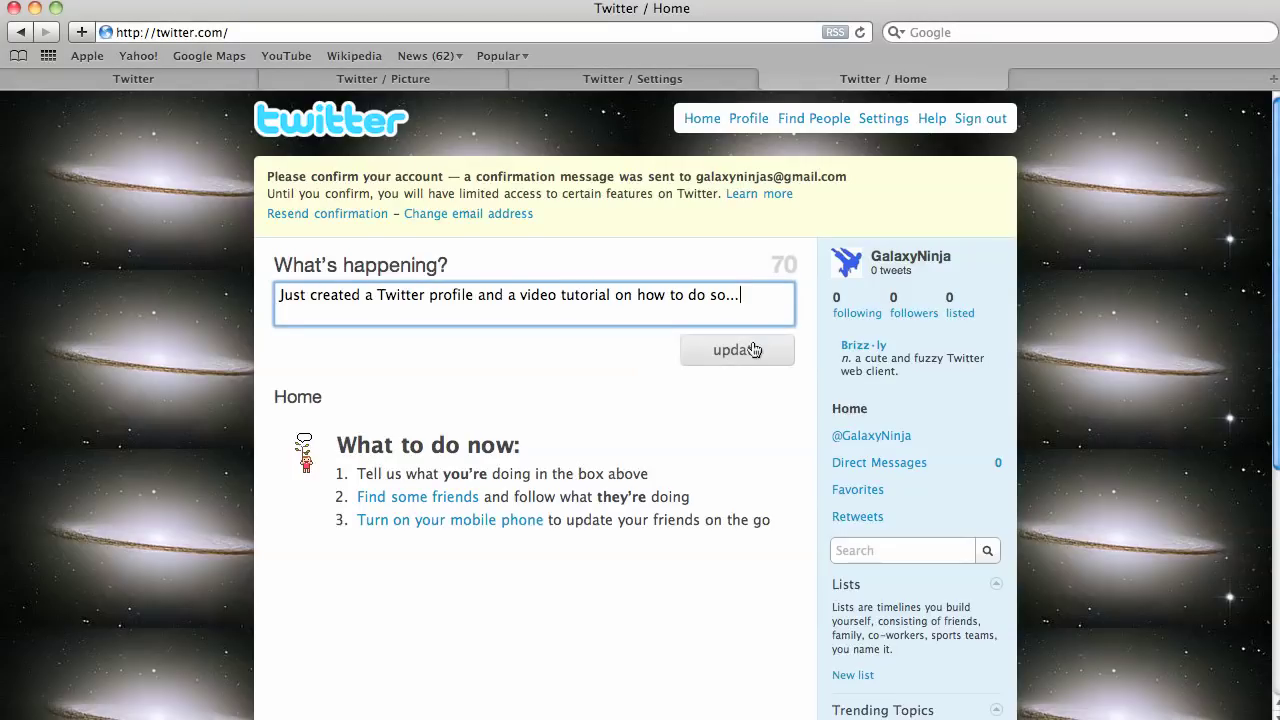
click(753, 349)
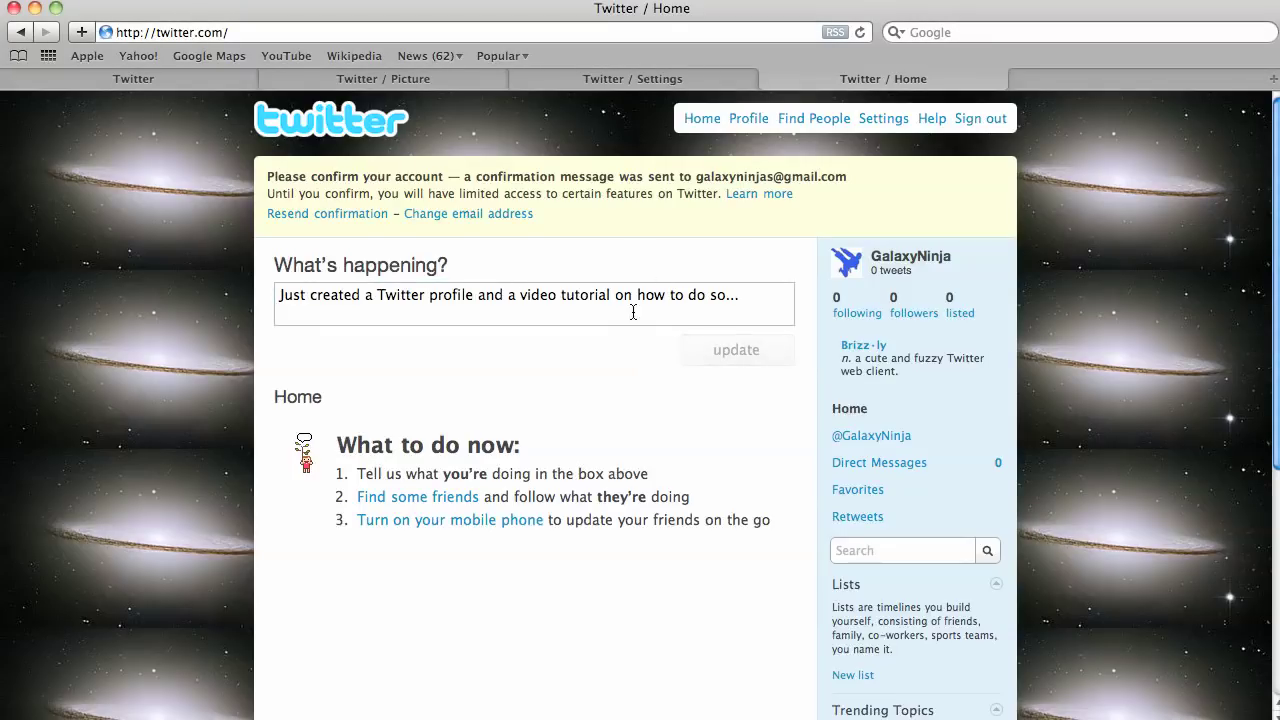